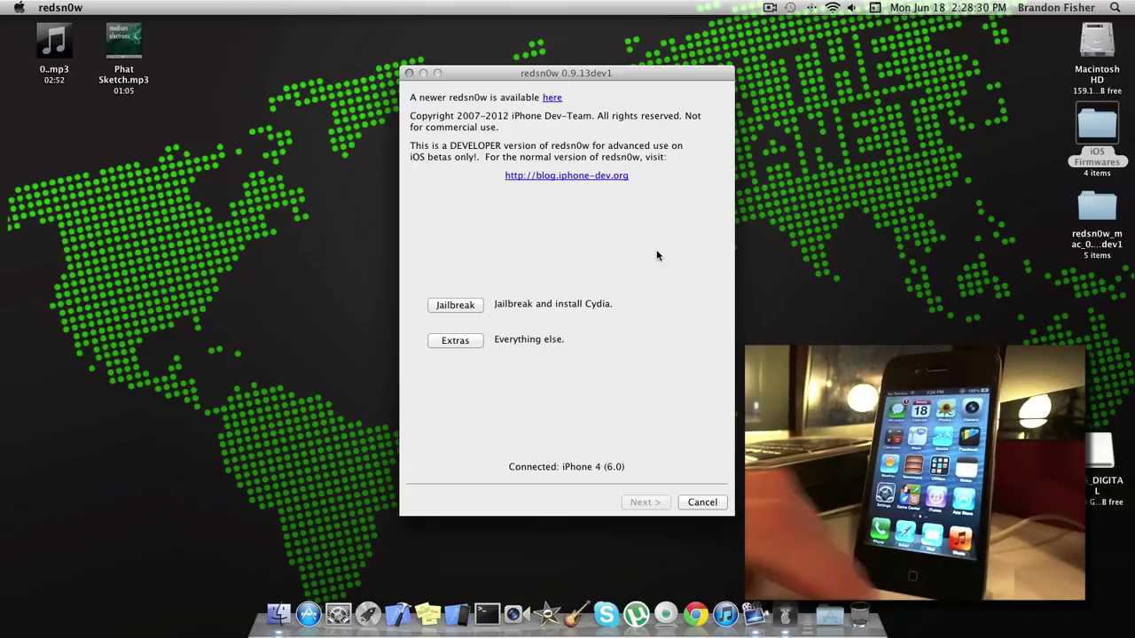
Open the iOS Firmwares folder, widen the column, and select iPhone3,1_6.0_10A5316k_Restore.ipsw
left_click(918, 227)
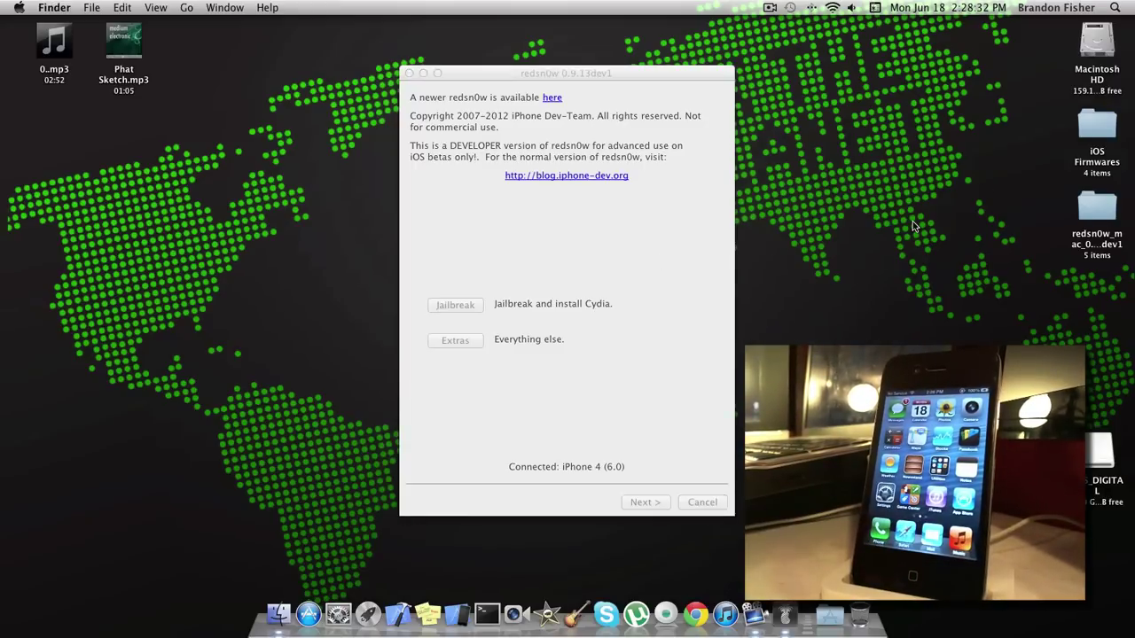
double_click(1099, 120)
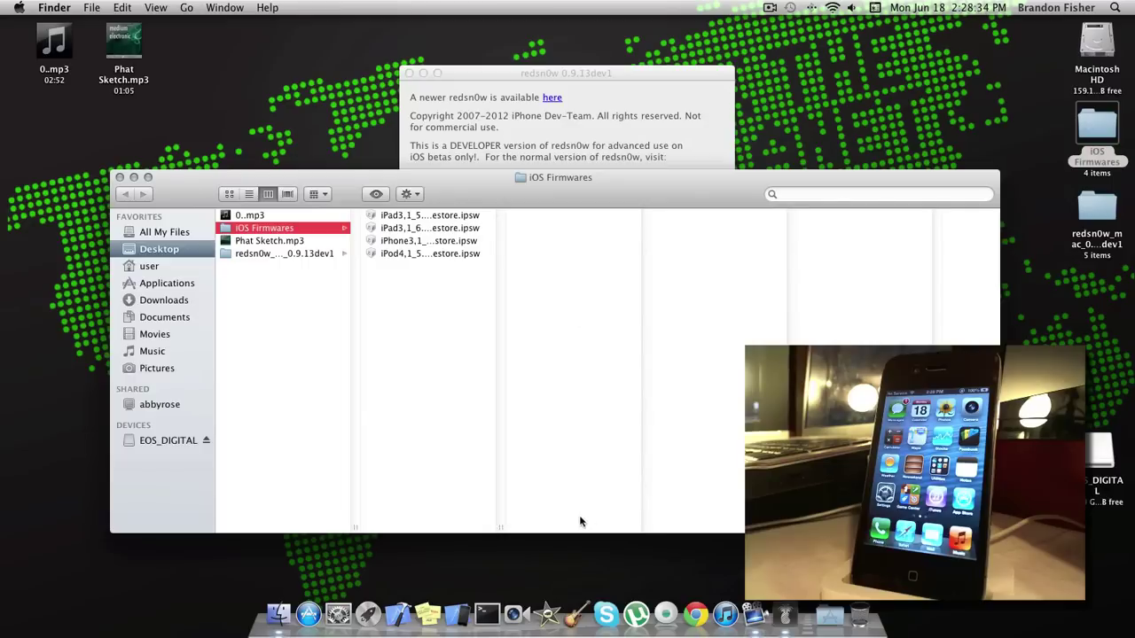
left_click_drag(500, 528, 650, 527)
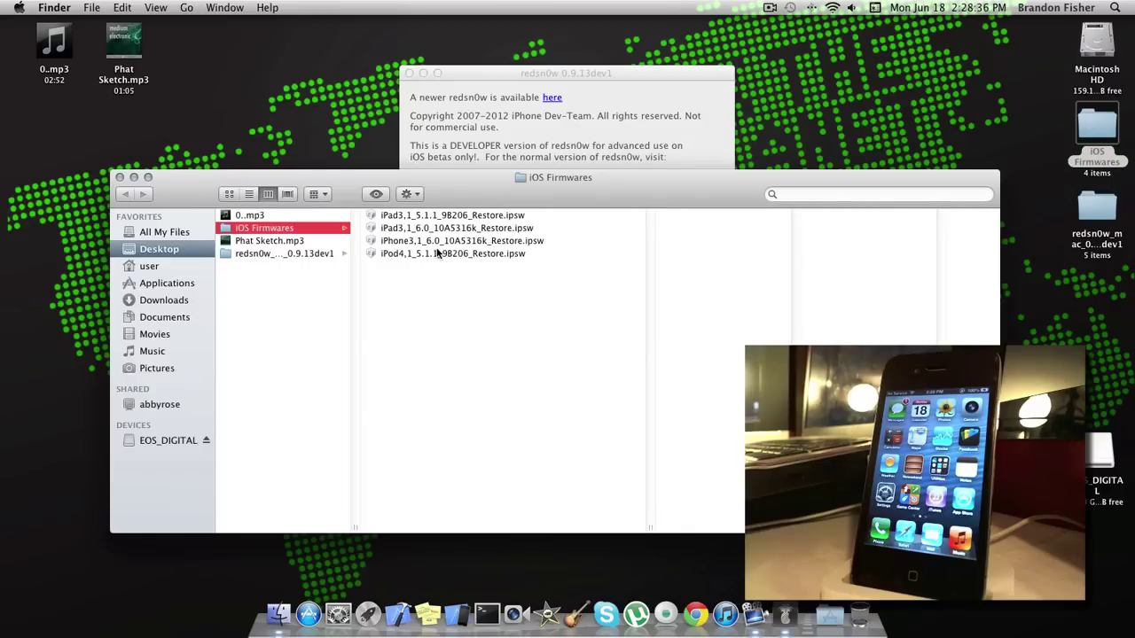
left_click(440, 243)
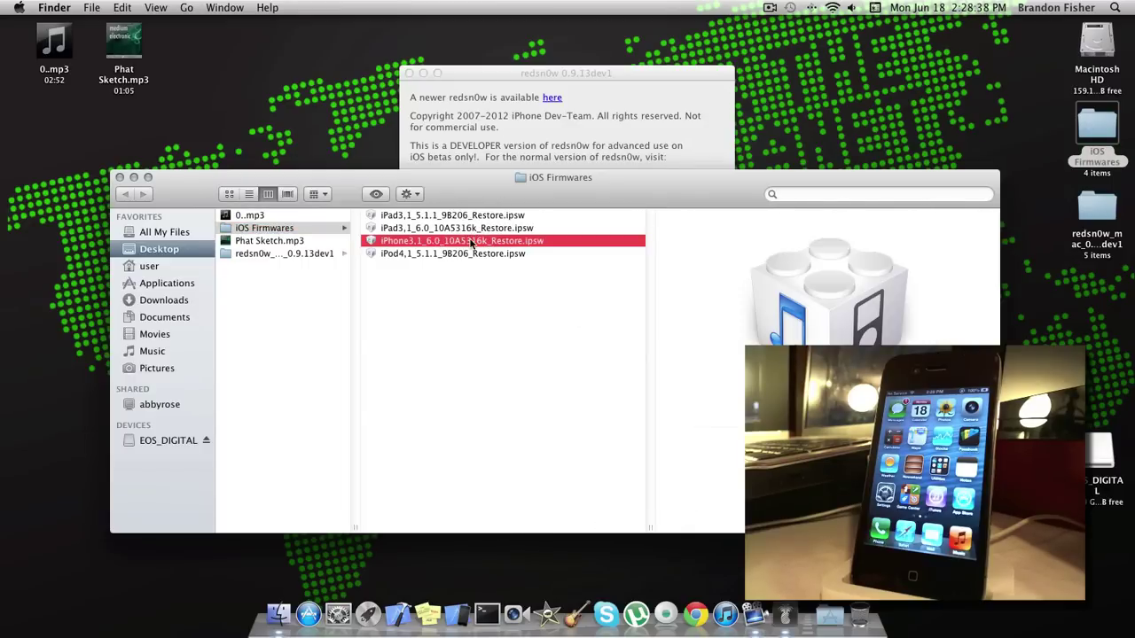
Close the Finder window and bring redsn0w to the front, moving it up and left
left_click(120, 177)
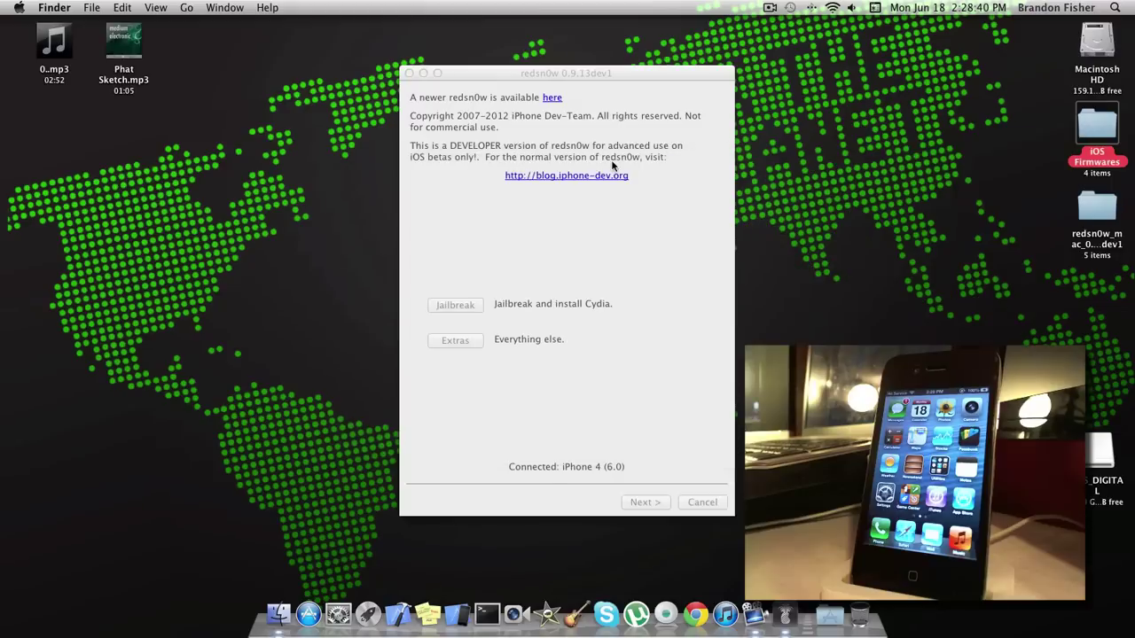
left_click(615, 258)
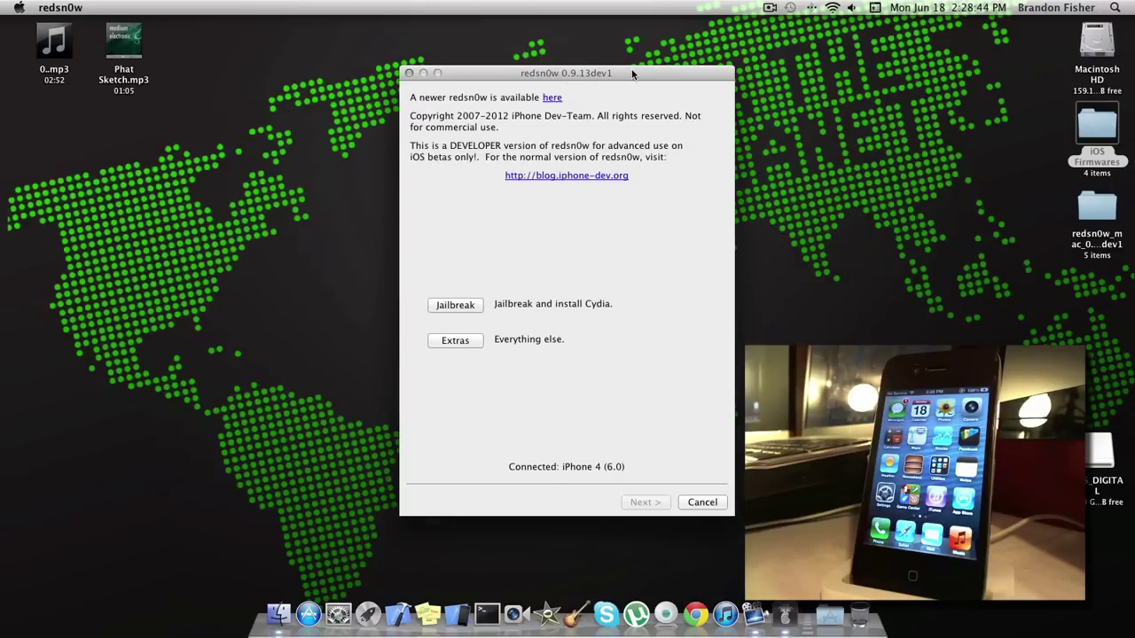
left_click_drag(620, 70, 576, 61)
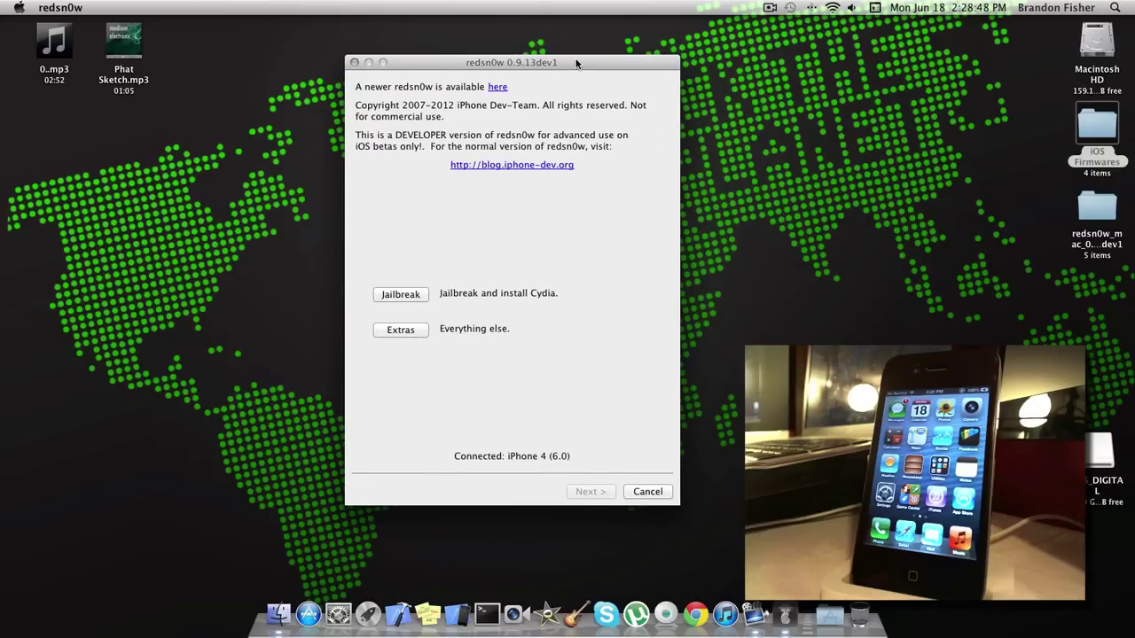
left_click_drag(575, 63, 567, 66)
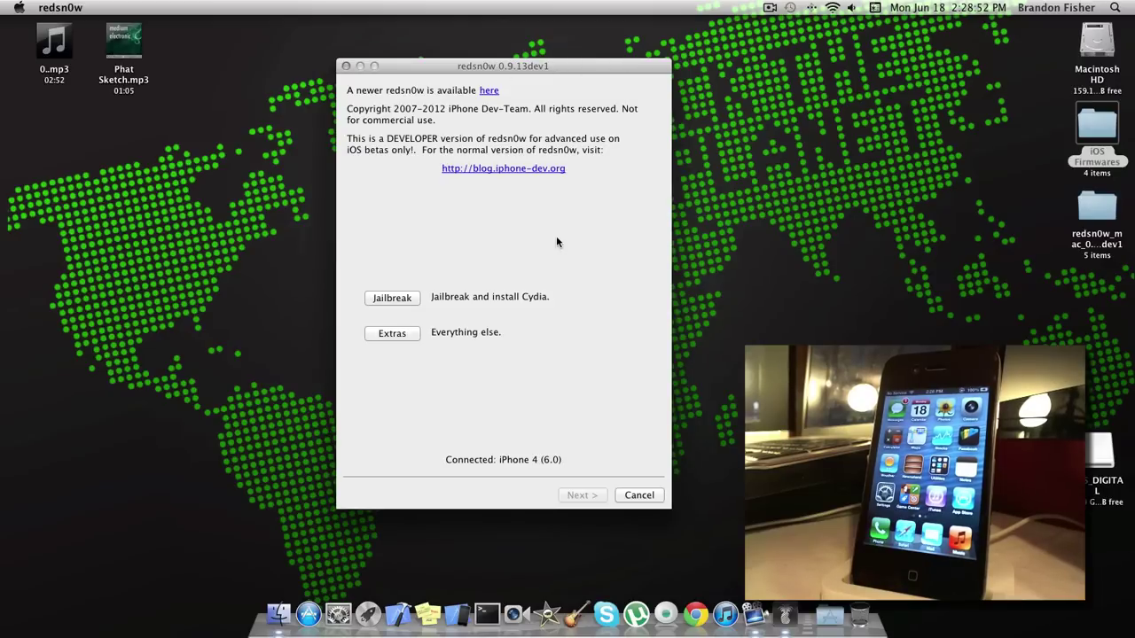
Load iPhone3,1_6.0_10A5316k_Restore.ipsw through redsn0w's Extras > Select IPSW
left_click(391, 333)
left_click(395, 354)
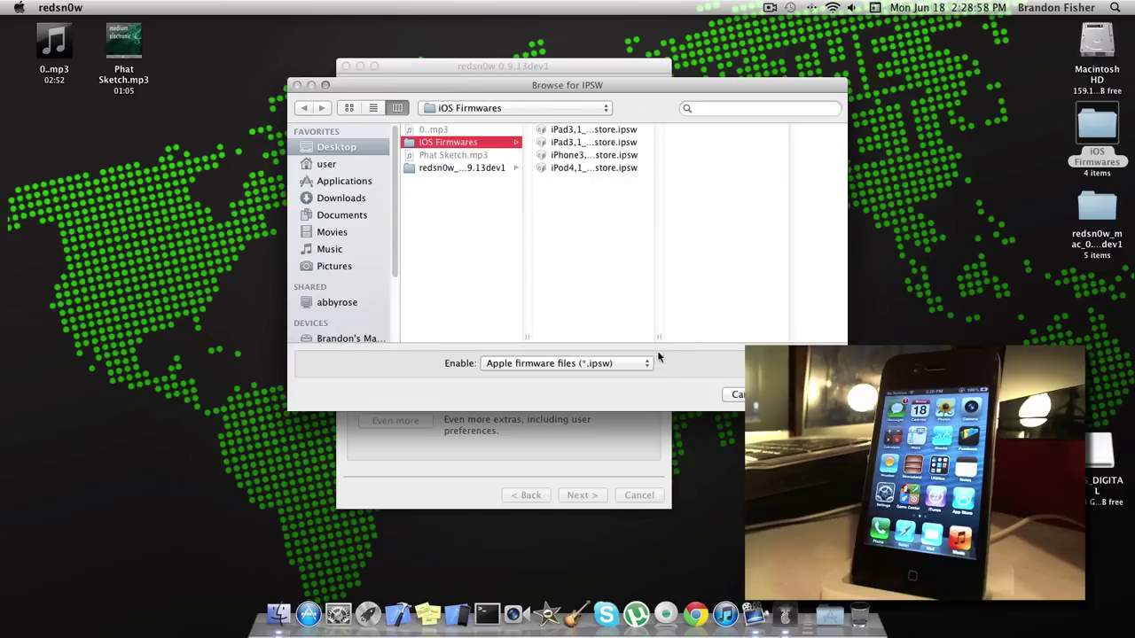
left_click_drag(659, 337, 825, 337)
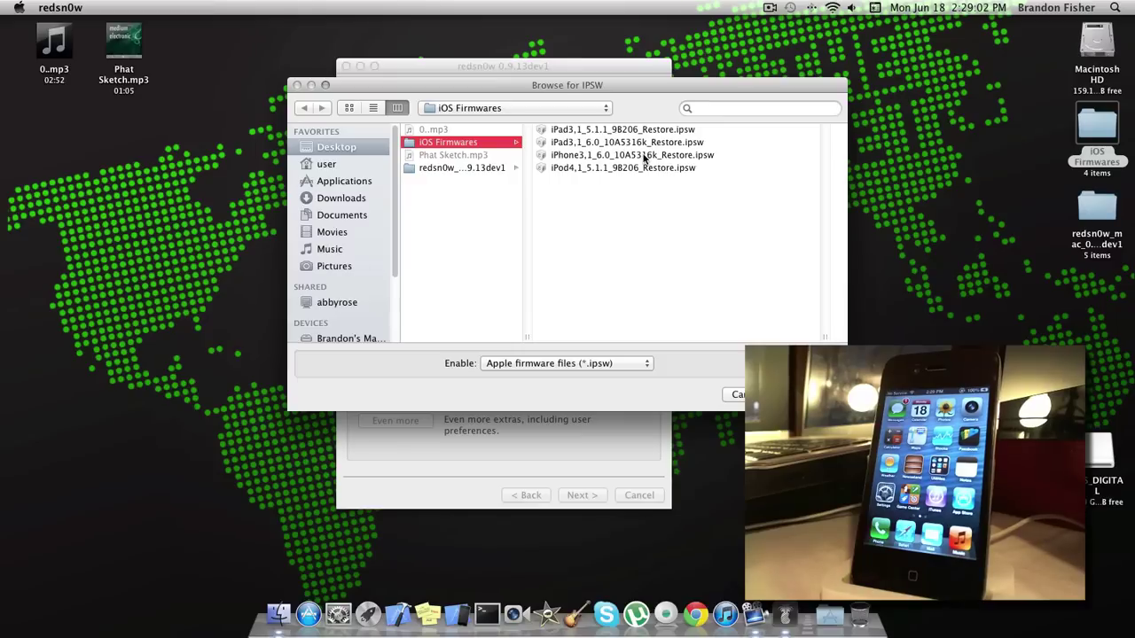
double_click(644, 155)
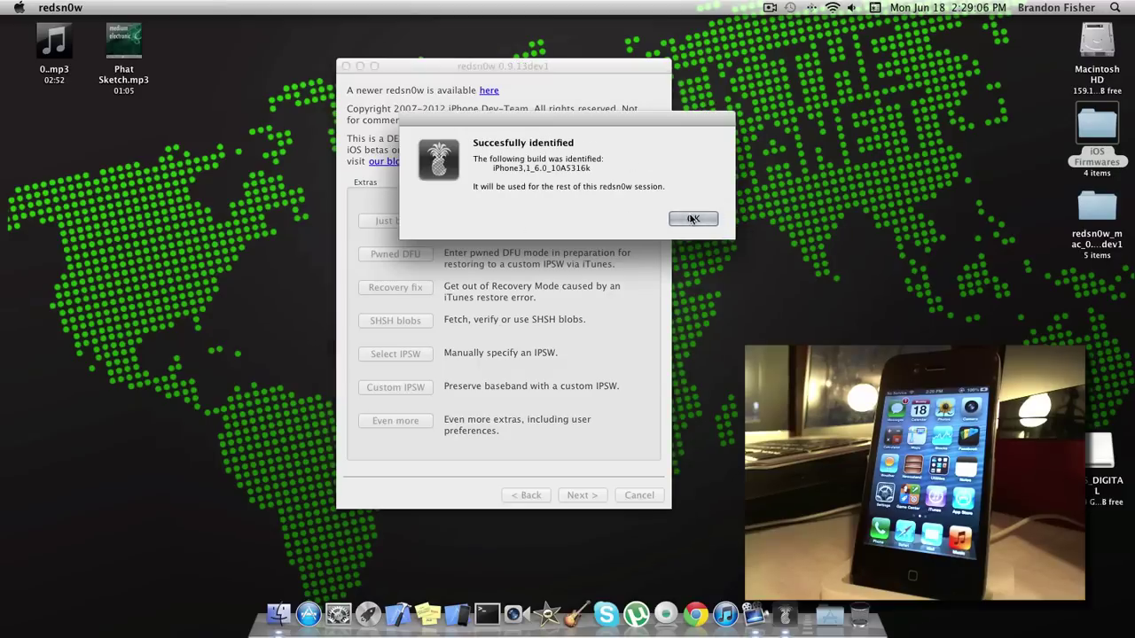
Acknowledge the firmware identification, go back to the main screen, and start the jailbreak
left_click(690, 218)
left_click(529, 495)
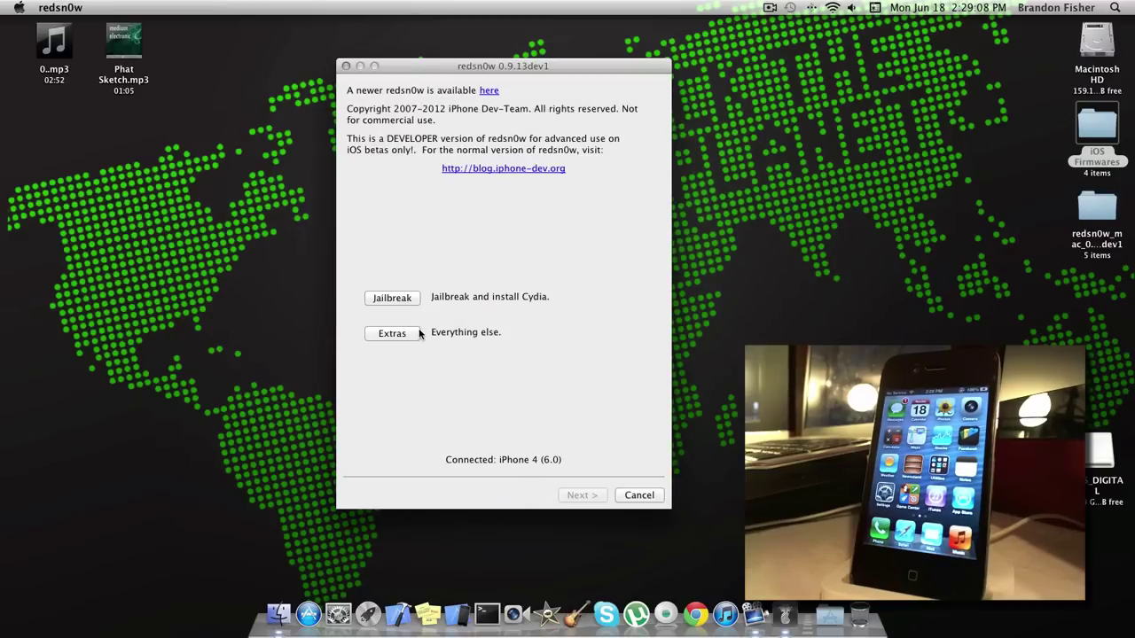
left_click(395, 299)
left_click_drag(512, 244, 536, 211)
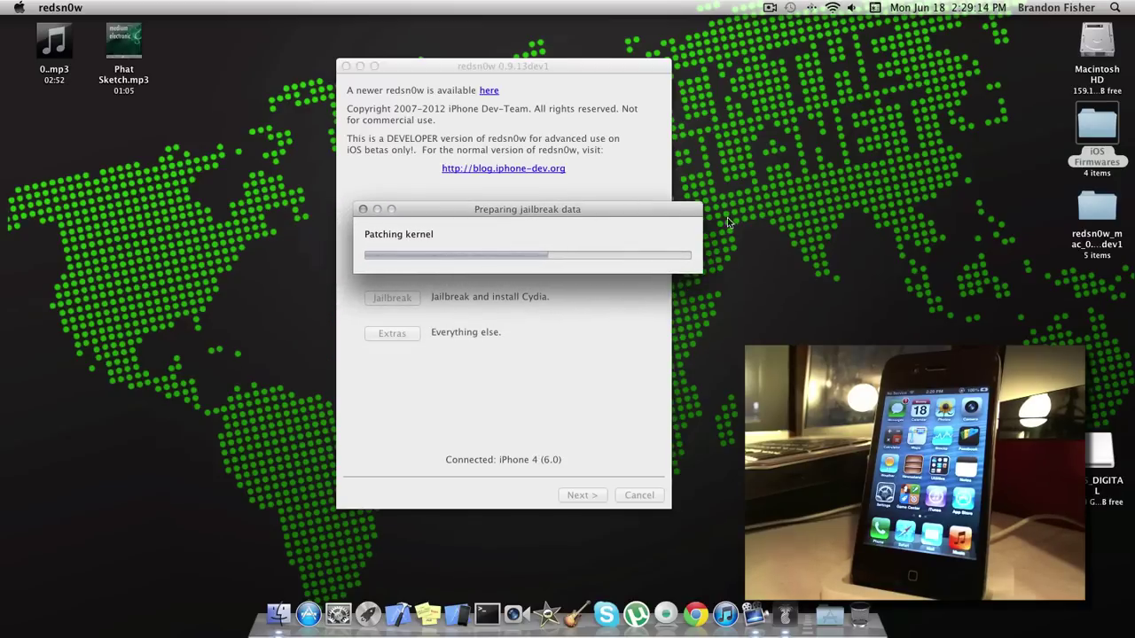
left_click_drag(645, 205, 653, 200)
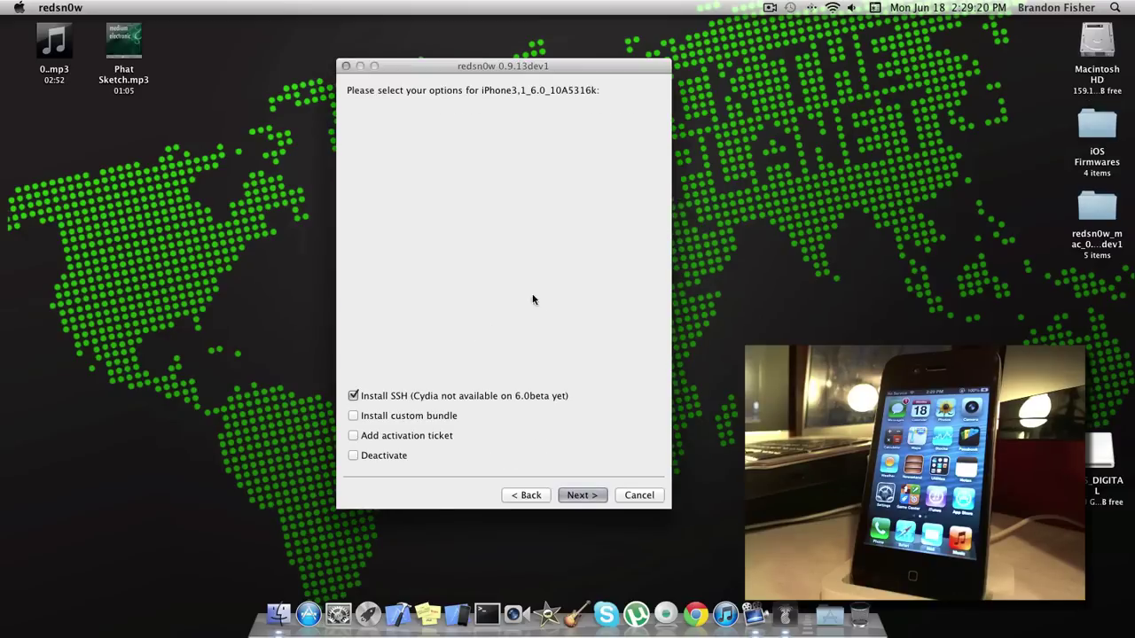
Continue with Install SSH enabled, phone powered off, into the DFU mode instructions
left_click(589, 497)
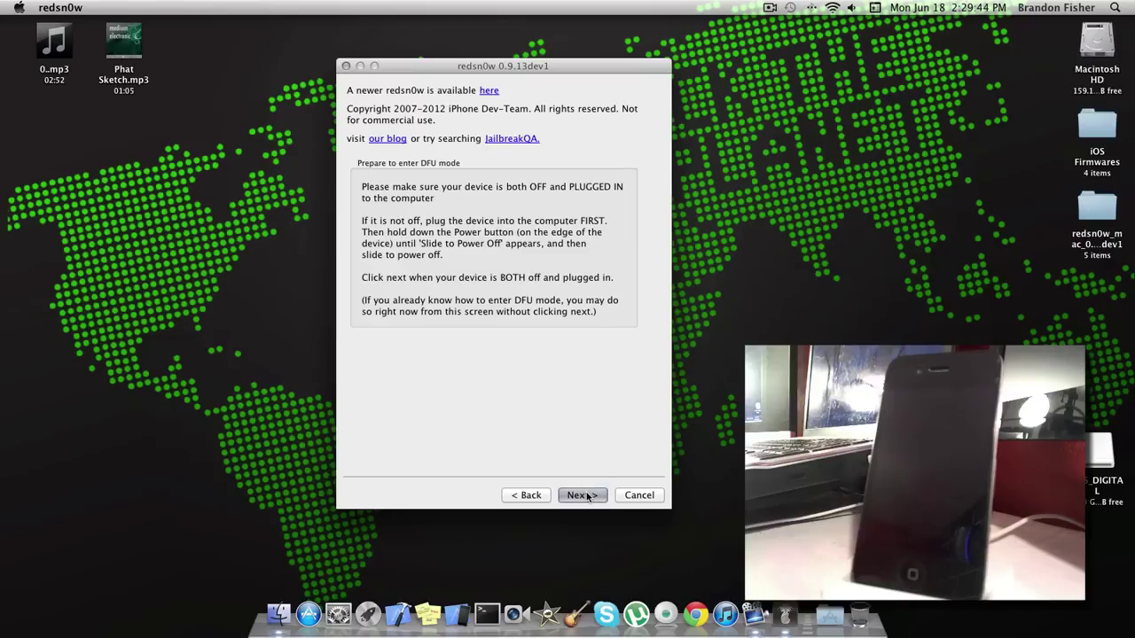
left_click(586, 494)
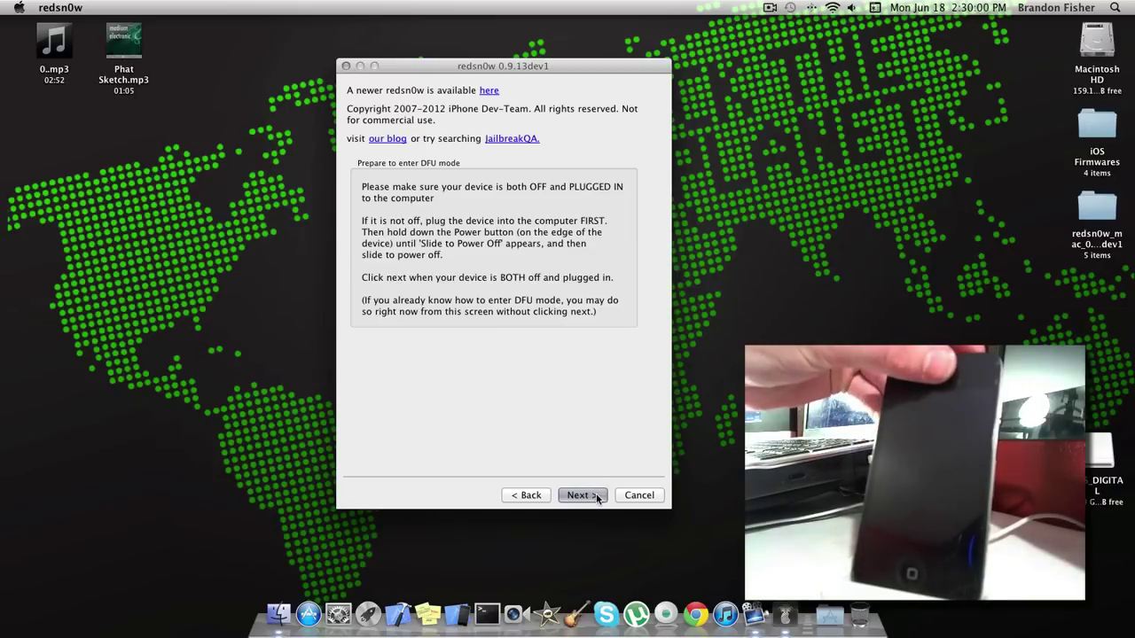
left_click(596, 499)
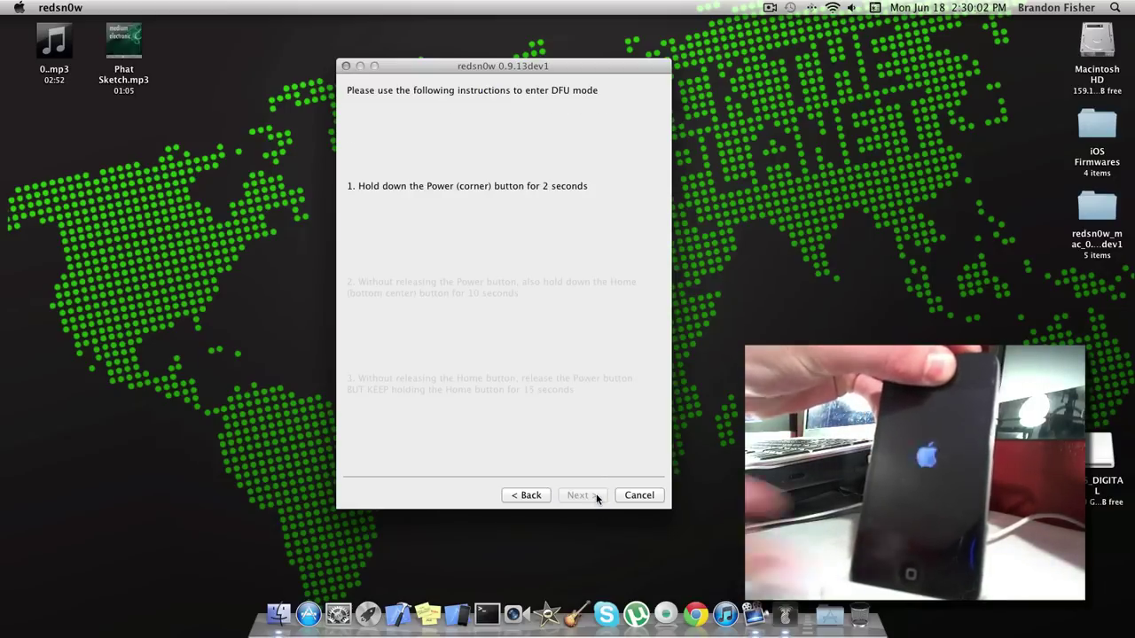
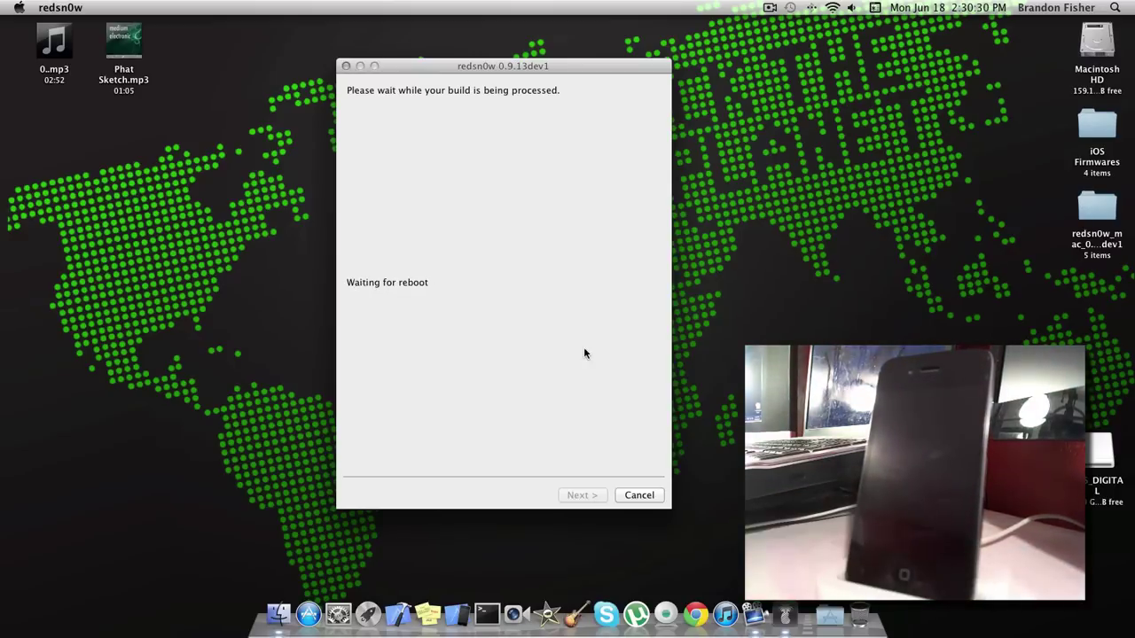
Acknowledge the 'Tethered jailbreak' notice so redsn0w shows the Done! screen
left_click_drag(563, 65, 571, 68)
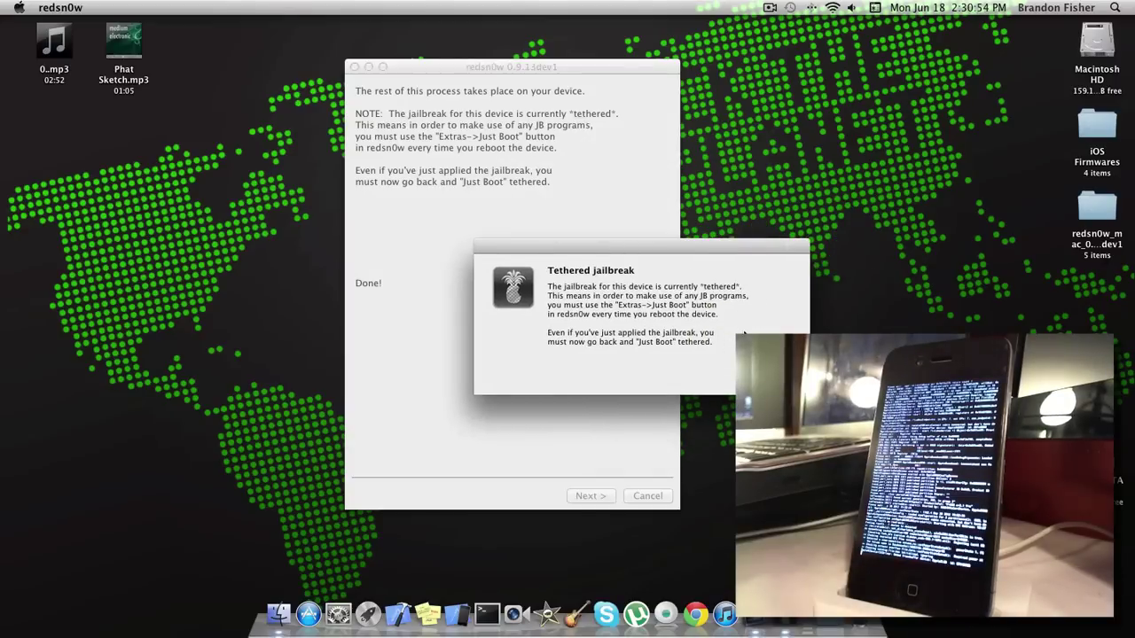
left_click(771, 376)
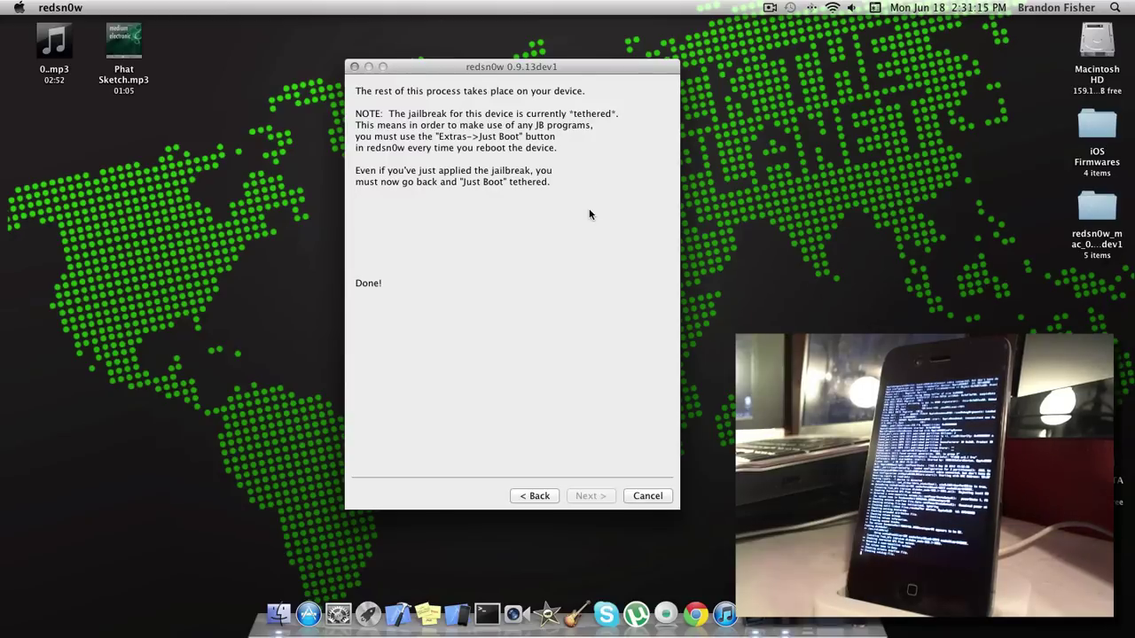
Nudge the redsn0w window aside before quitting it
left_click_drag(572, 68, 569, 73)
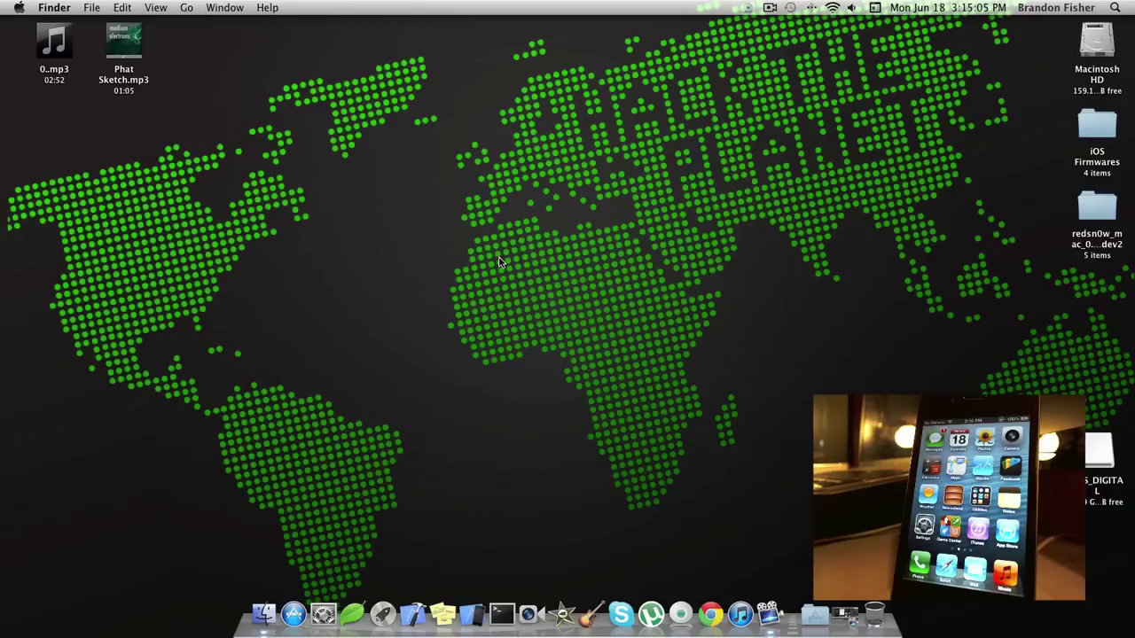
In Coda's Terminal, connect over SSH to 192.168.254.8 as root with the device password
left_click(359, 545)
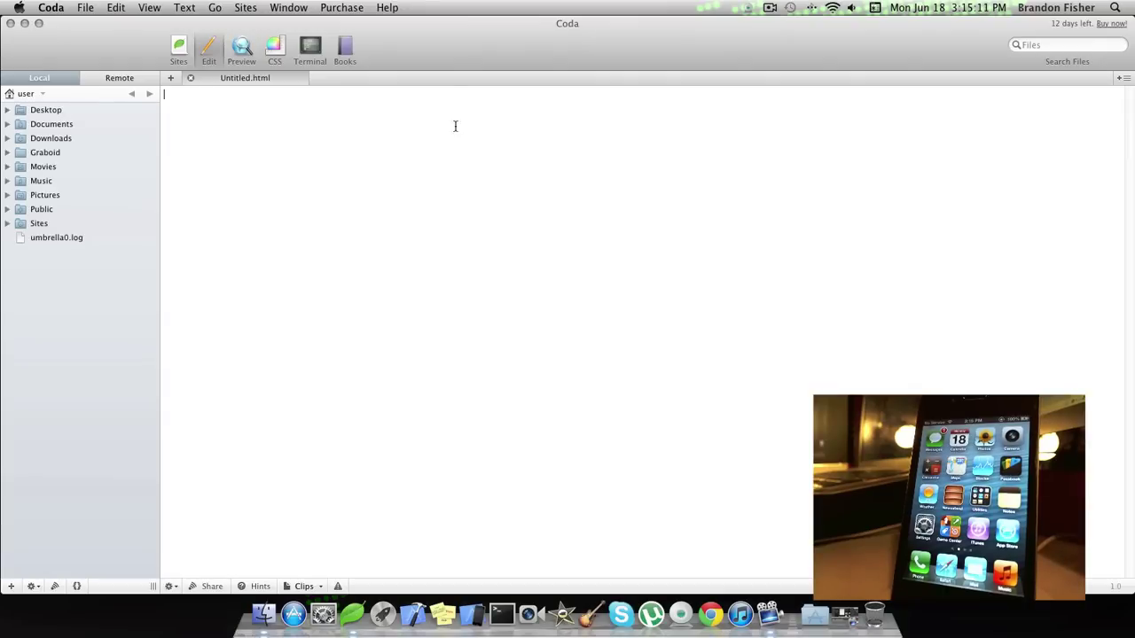
left_click(316, 51)
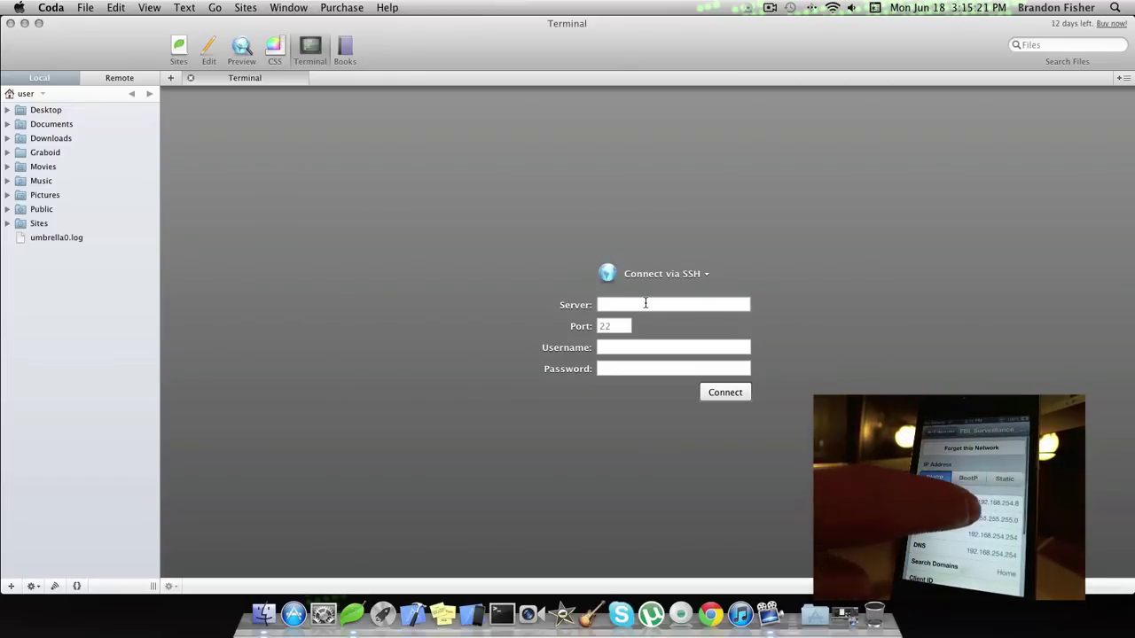
type("192.168.254.8")
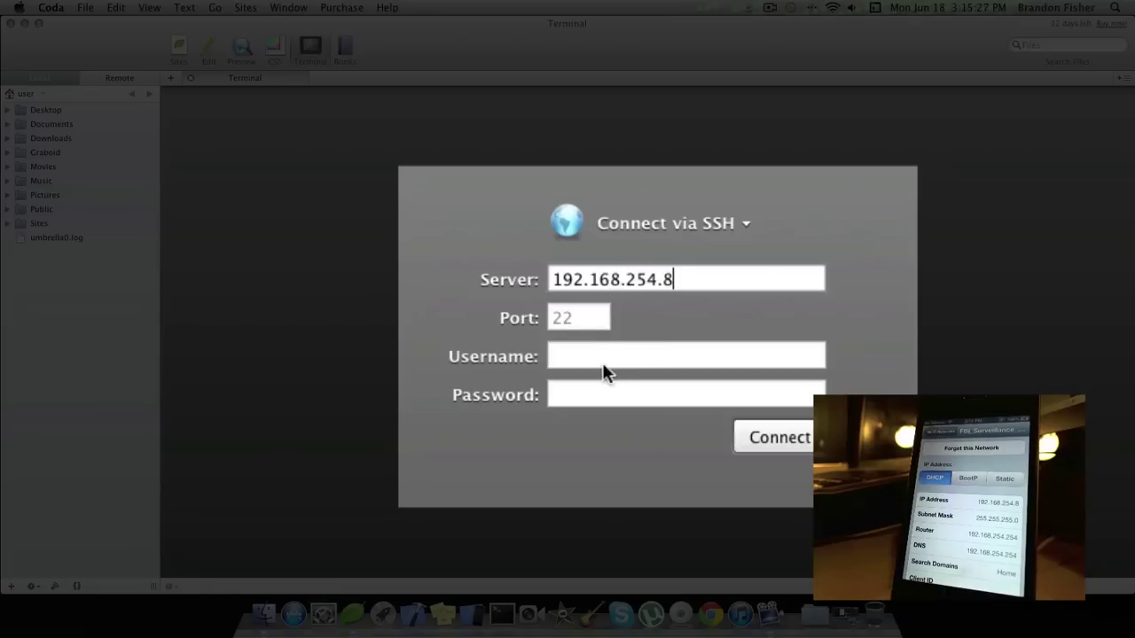
left_click(585, 357)
type("root")
key("Tab")
type("alpine")
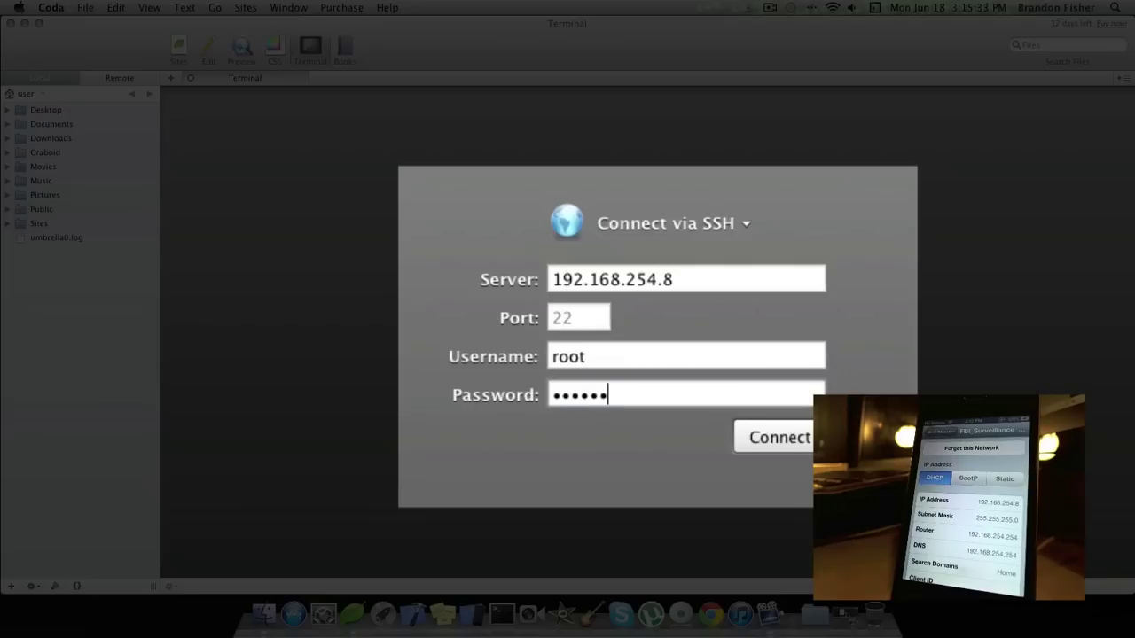
left_click(765, 436)
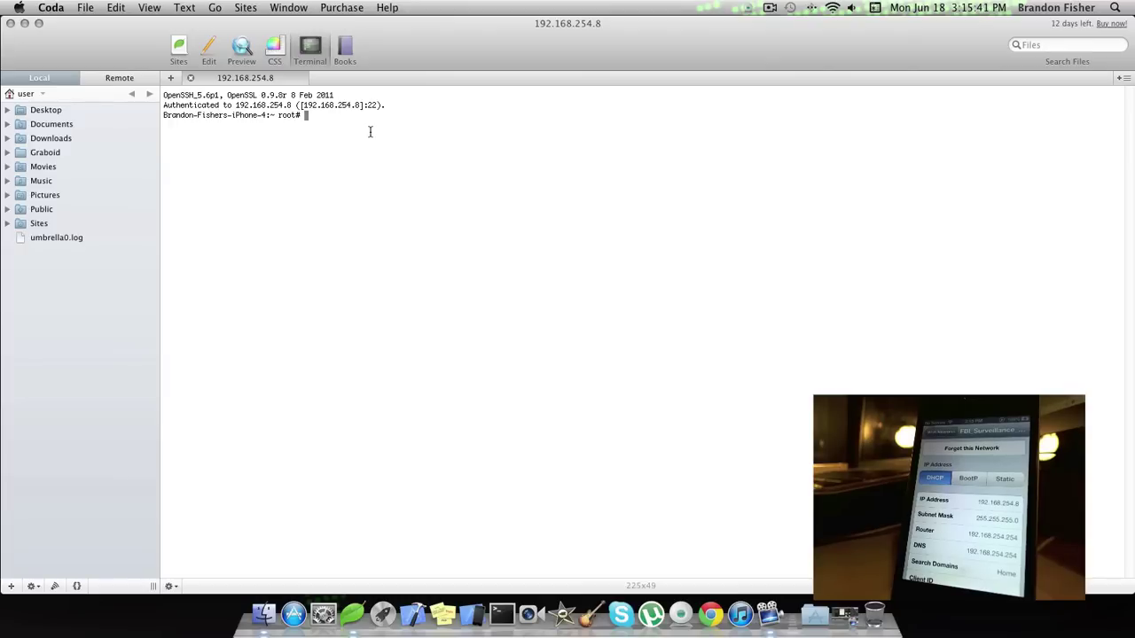
Paste the wget cyinstall.sh download, chmod 755 and run command at the root prompt
type("wget -q -O /tmp/cyinstall.sh http://wyndrepo.googlecode.com/files/cyinstall.sh && chmod 755 /tmp/cyinstall.sh && /tmp/cyinstall.sh")
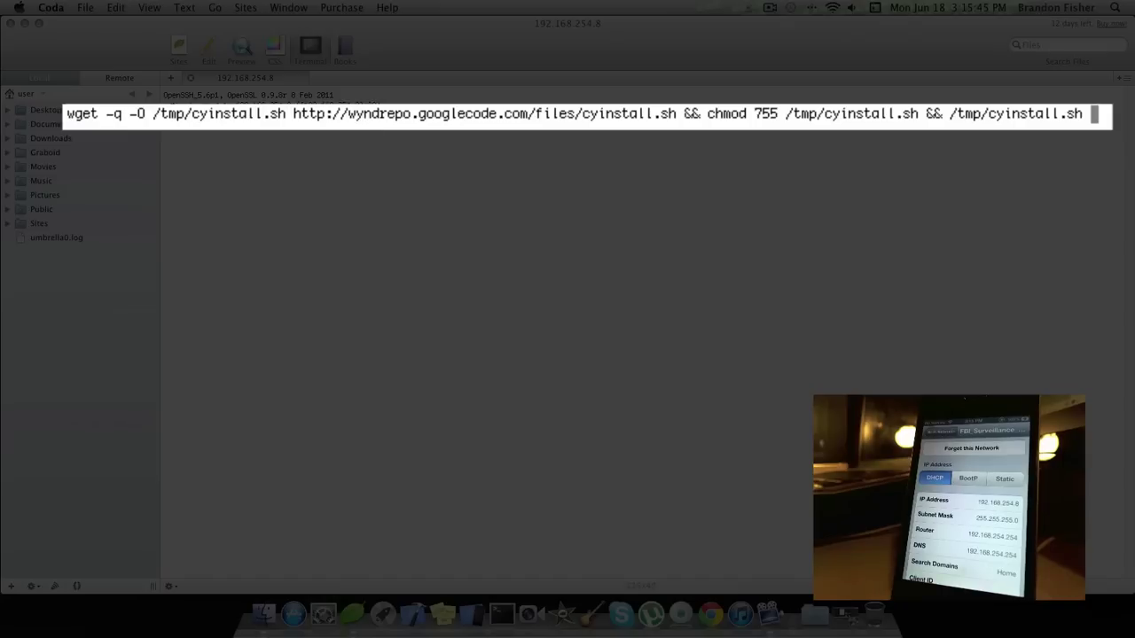
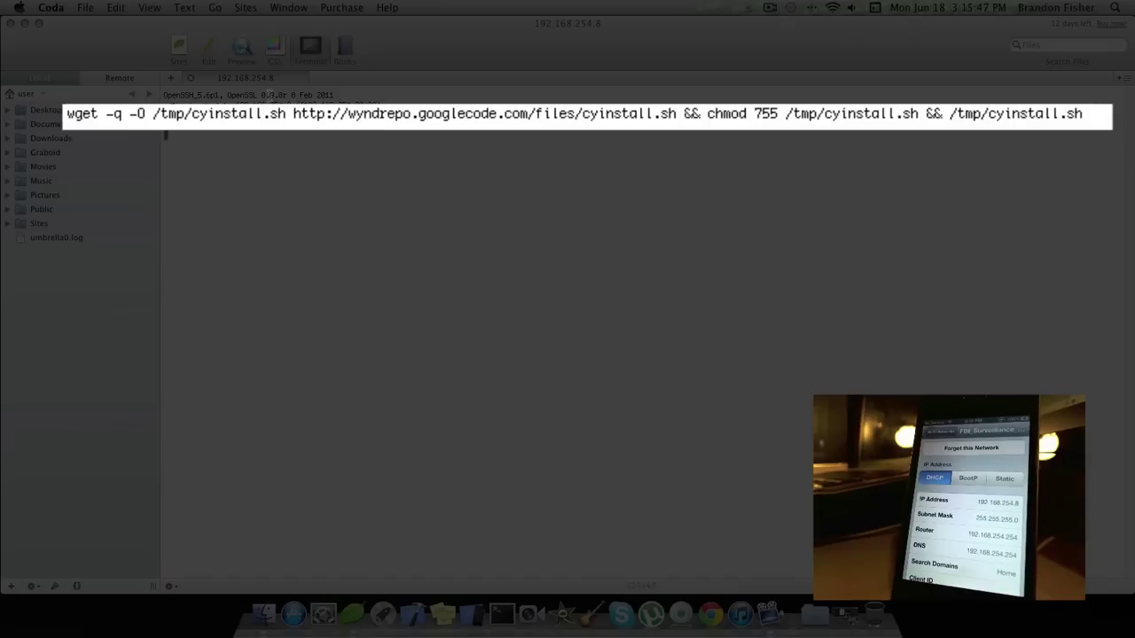
Run the wget/chmod cyinstall.sh command on the iPhone so it starts downloading Cydia packages
key("Return")
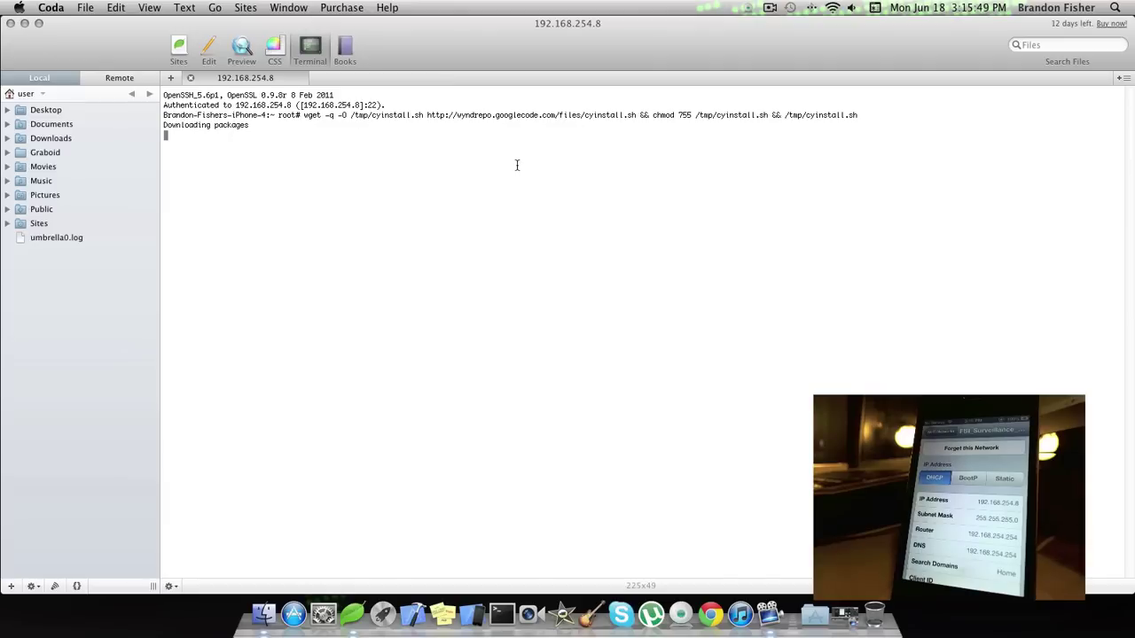